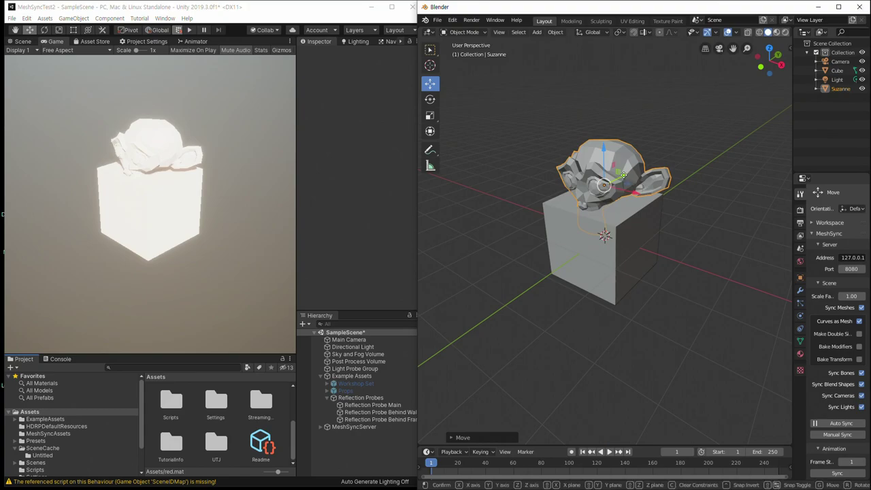
Reposition the monkey head so it overhangs the front of the cube, and view the result in Unity's Scene view
click(643, 248)
mouse_move(608, 185)
mouse_down()
mouse_move(620, 178)
mouse_move(602, 187)
mouse_up()
click(23, 42)
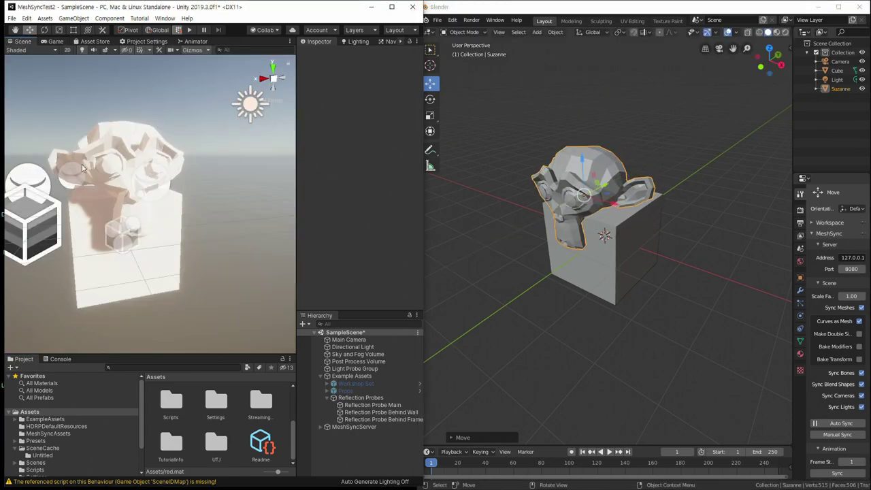
middle_drag(124, 254, 218, 281)
alt+drag(269, 247, 150, 288)
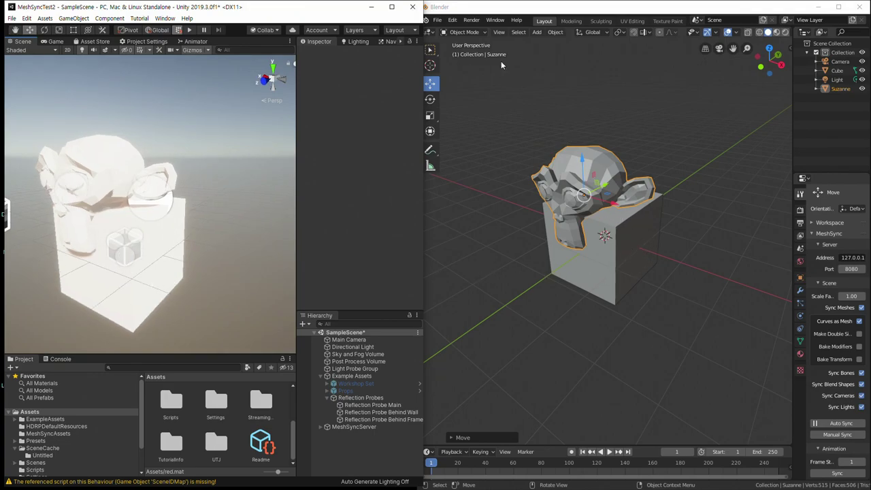
Add a cylinder mesh in Blender and raise it along Z so it rises above the monkey head
click(538, 33)
mouse_move(549, 42)
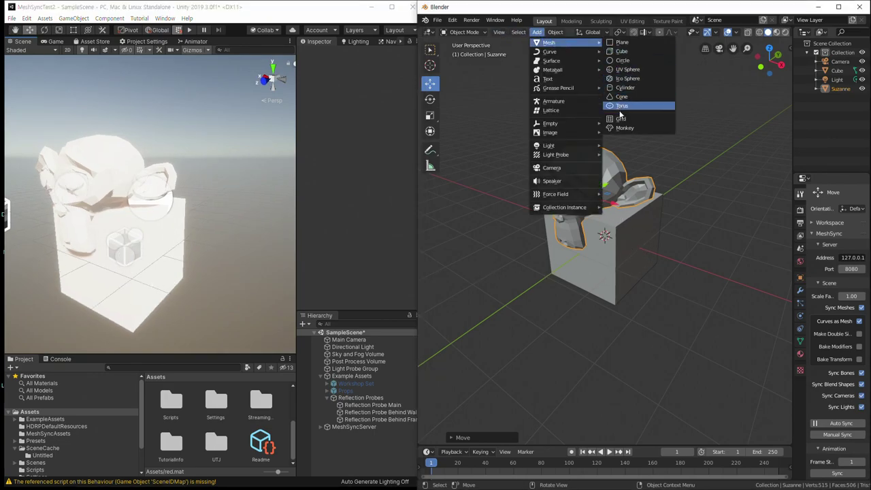
click(624, 87)
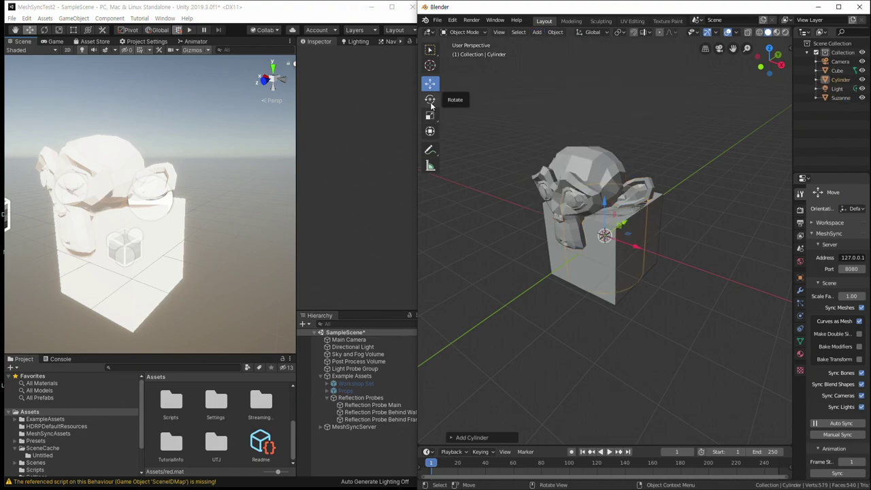
click(430, 131)
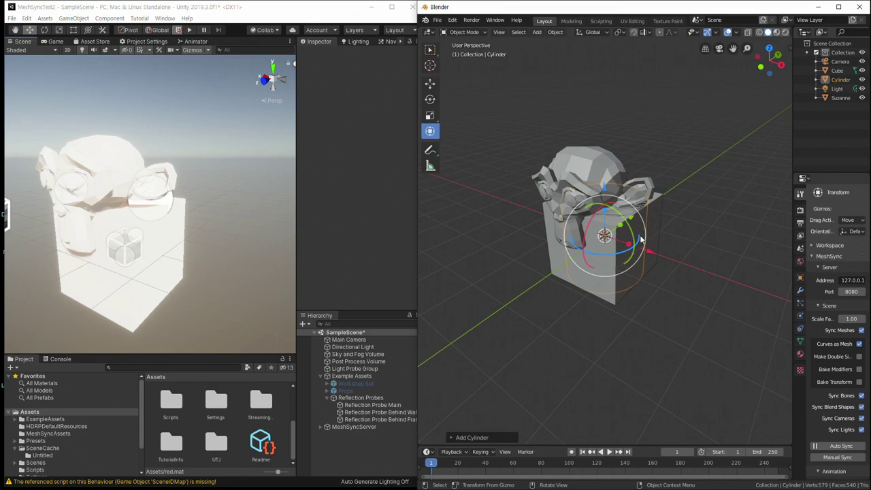
drag(606, 190, 607, 101)
Scale the cylinder down to a thin rod
middle_drag(672, 130, 670, 167)
drag(643, 197, 598, 174)
key(Escape)
key(s)
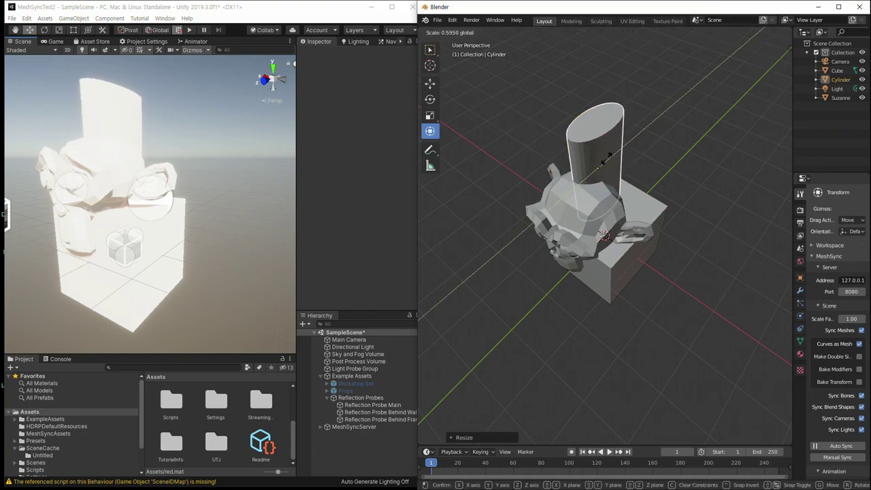
click(604, 165)
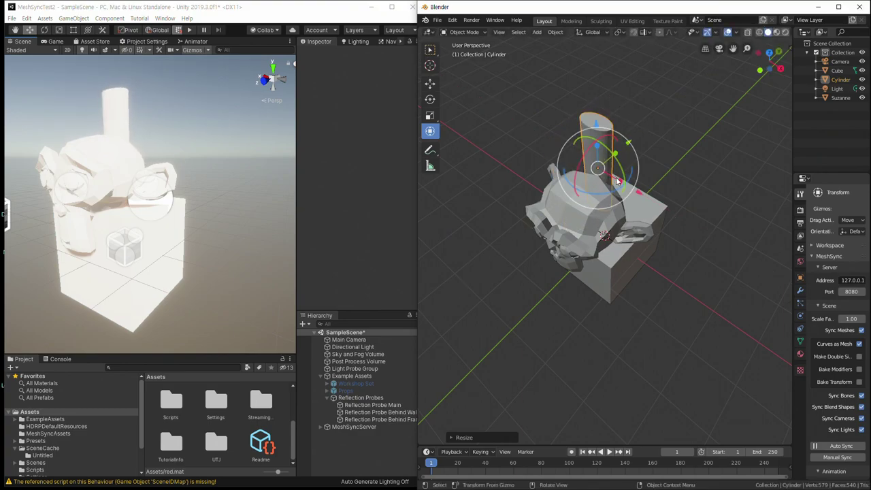
key(s)
key(Escape)
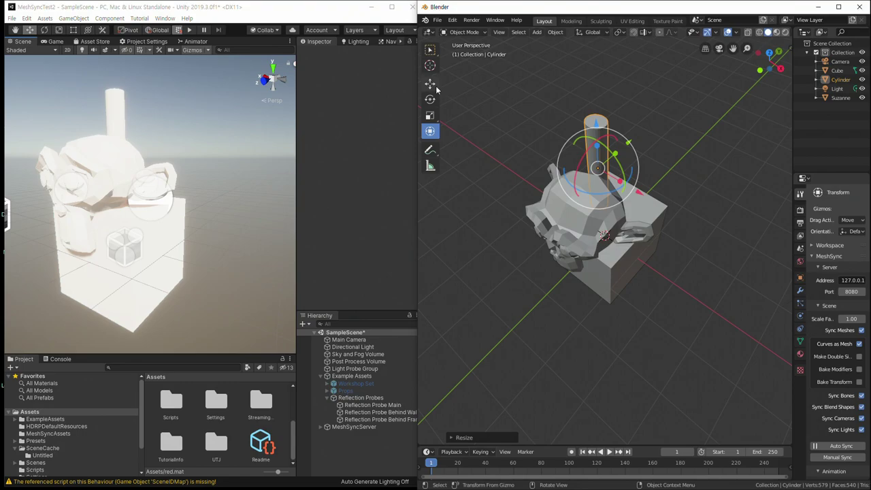
Rotate the thin cylinder to lie sideways and place it against the side of the cube as an arm
drag(605, 147, 632, 178)
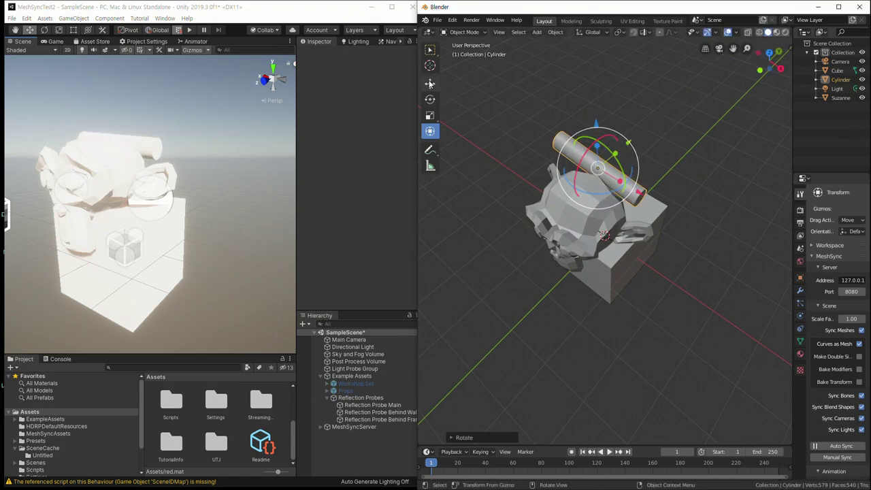
middle_drag(648, 233, 665, 192)
drag(645, 152, 709, 163)
middle_drag(733, 194, 650, 212)
drag(602, 153, 602, 217)
middle_drag(533, 294, 652, 255)
drag(694, 216, 708, 217)
Duplicate the arm cylinder and move the copy along X to the opposite side of the cube
key(ctrl+c)
key(ctrl+v)
key(g)
key(x)
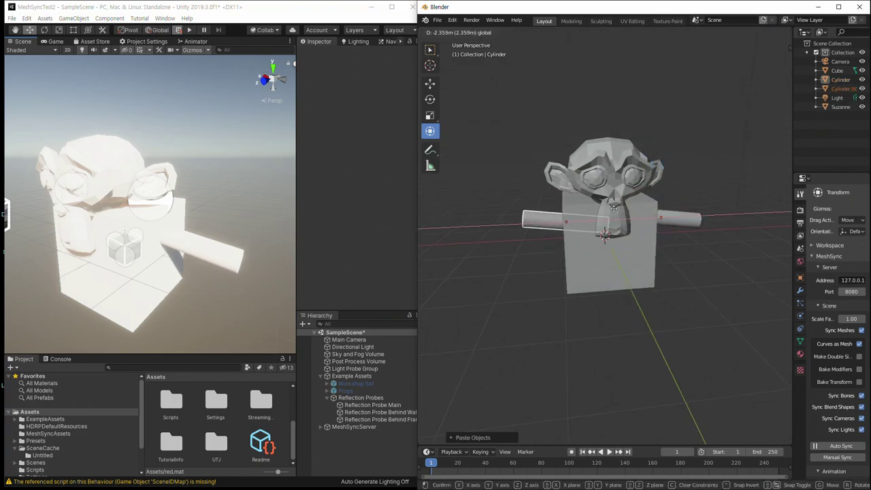
click(596, 208)
Rotate the copied arm about the Y axis so it slopes down away from the cube
key(r)
key(r)
key(r)
key(y)
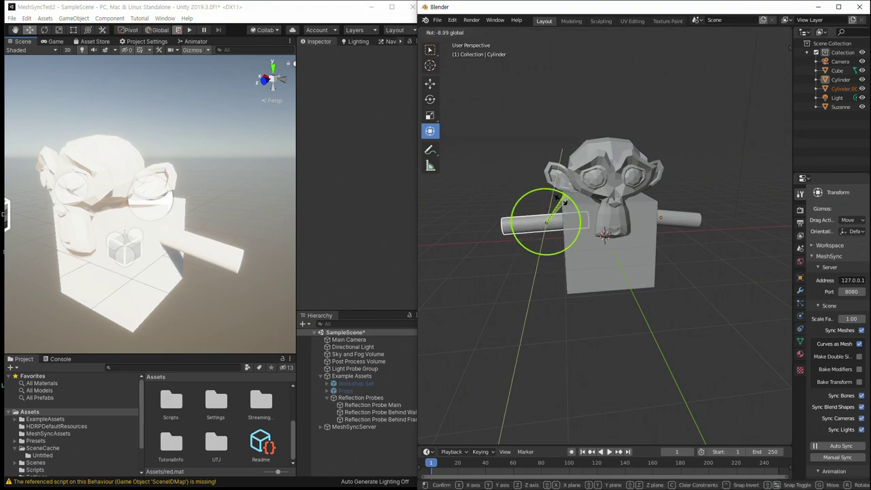
click(575, 225)
Paste another cylinder copy and place it upright beneath the cube as the first leg
key(ctrl+v)
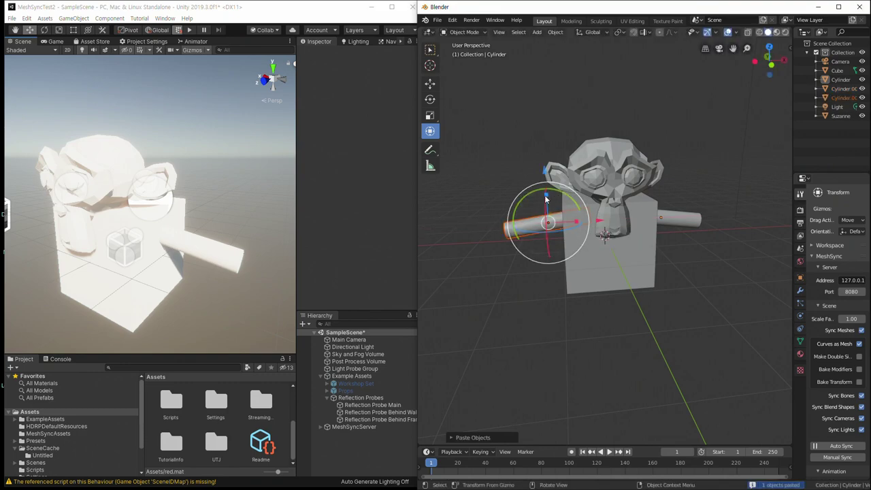
middle_drag(499, 304, 530, 306)
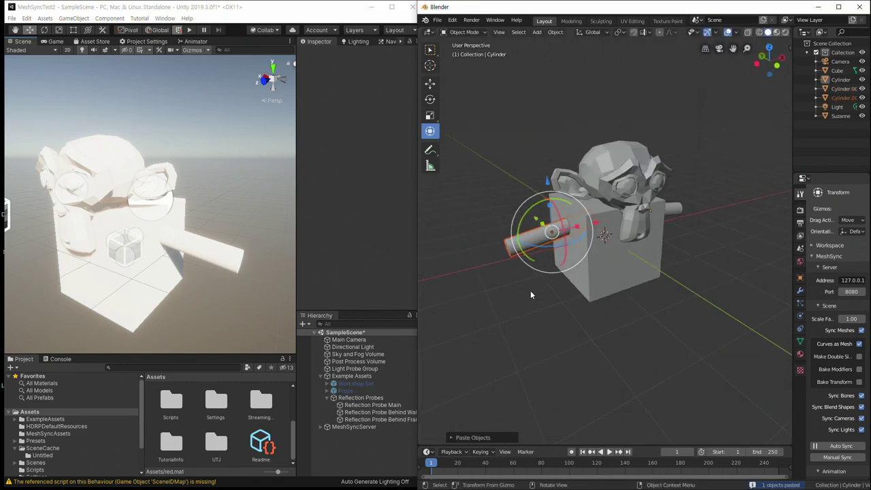
drag(542, 204, 632, 293)
middle_drag(664, 307, 599, 285)
drag(586, 263, 587, 249)
Duplicate the leg and place the copy beside it under the cube as a slightly tilted second leg
key(ctrl+c)
middle_drag(161, 243, 220, 214)
alt+drag(140, 290, 234, 256)
click(590, 290)
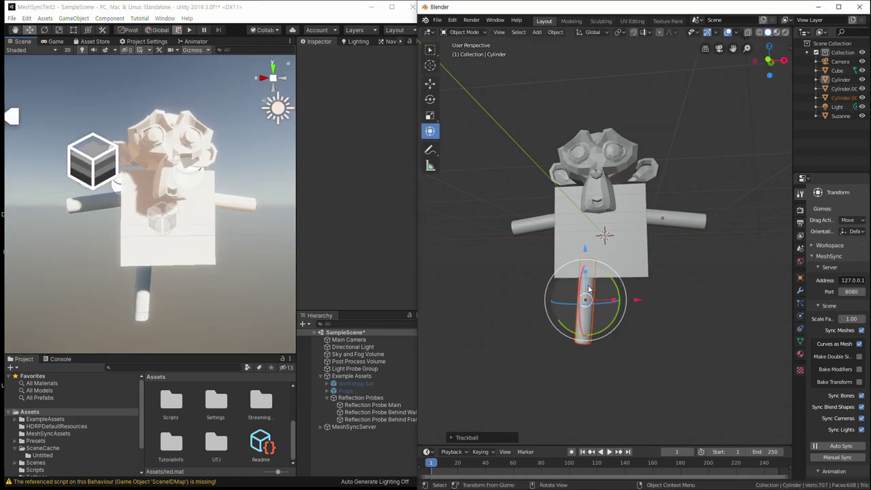
key(ctrl+v)
drag(640, 303, 653, 282)
click(654, 280)
middle_drag(655, 280, 603, 251)
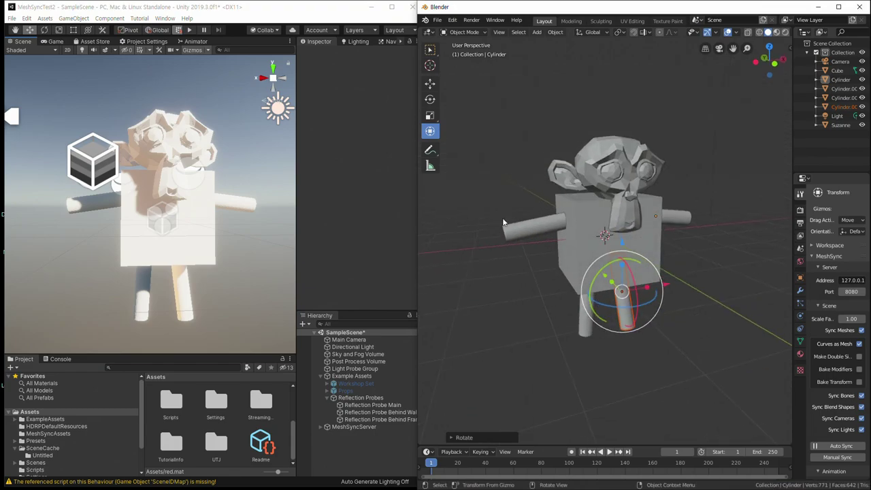
Open the monkey head for mesh editing in the Modeling workspace, and check the character in Unity's Game and Scene views
click(631, 163)
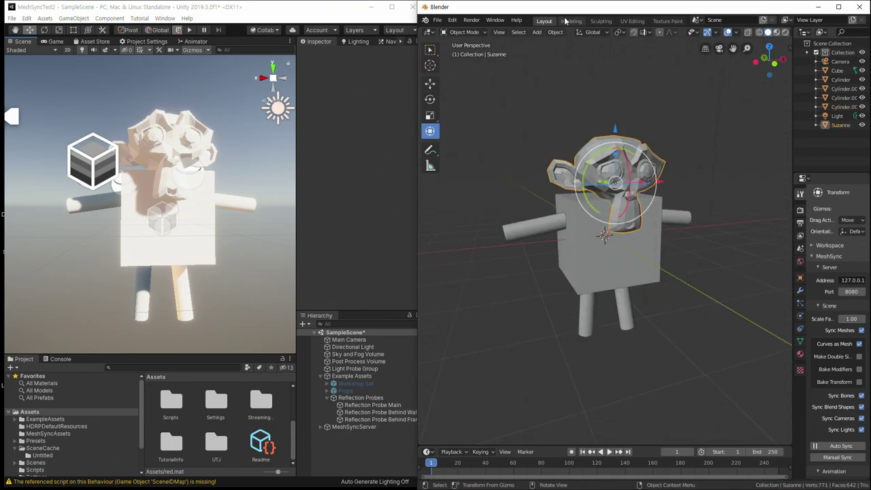
click(571, 21)
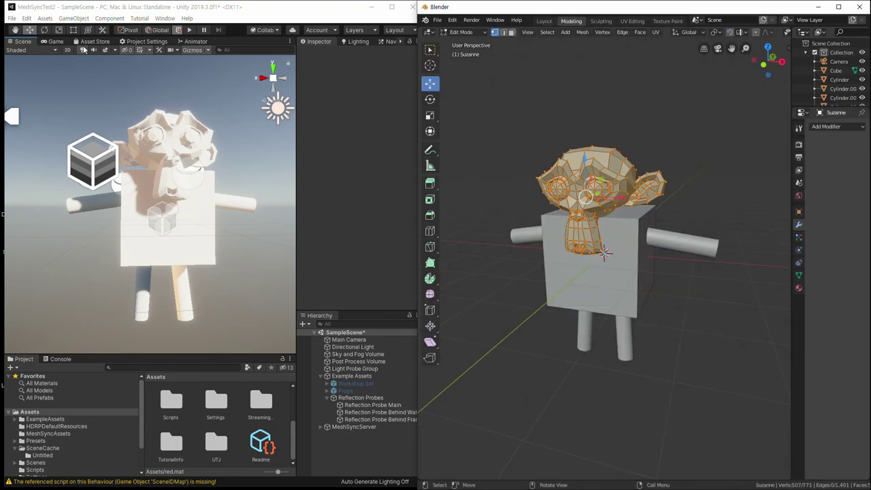
click(56, 42)
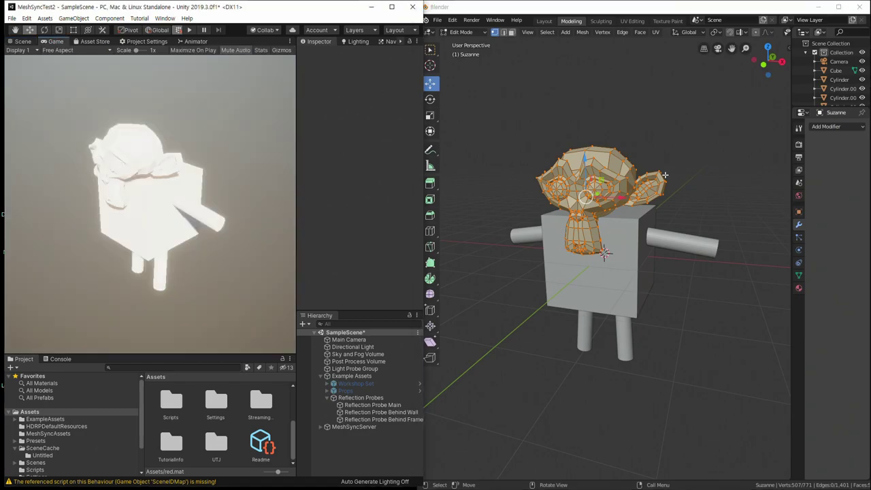
click(25, 42)
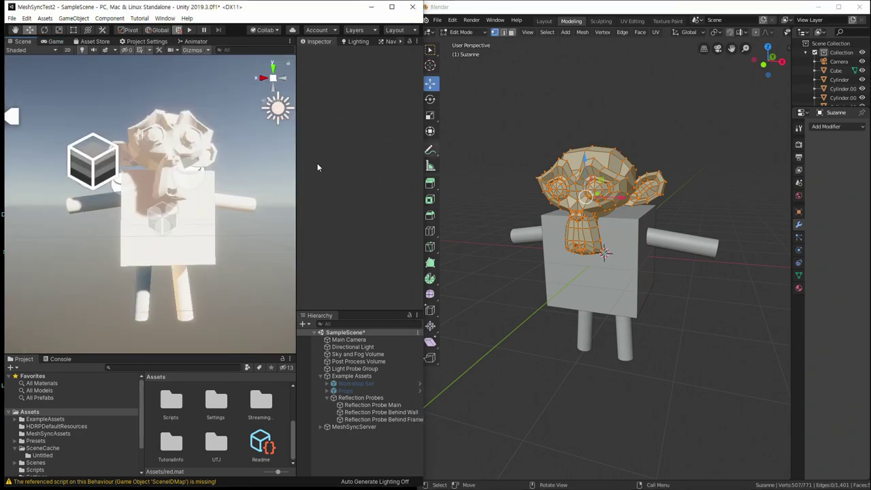
Pull two vertices on top of the monkey's head upward in Blender to form a pair of pointed horns
click(617, 149)
drag(611, 104, 613, 68)
middle_drag(613, 68, 562, 179)
drag(568, 178, 565, 109)
click(570, 179)
middle_drag(230, 167, 224, 190)
alt+drag(232, 152, 213, 194)
middle_drag(634, 300, 586, 255)
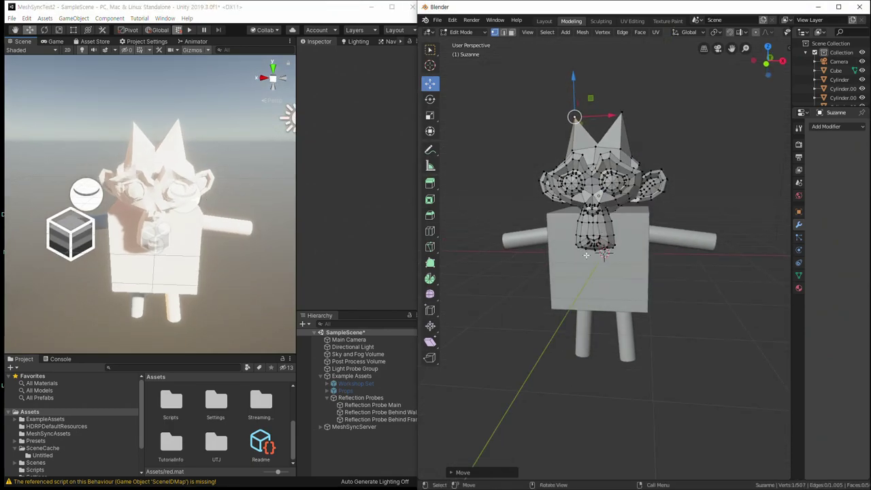
Pull a vertex on each side of the snout's lower edge downward to form two long fangs
click(581, 248)
drag(582, 213, 607, 289)
click(609, 247)
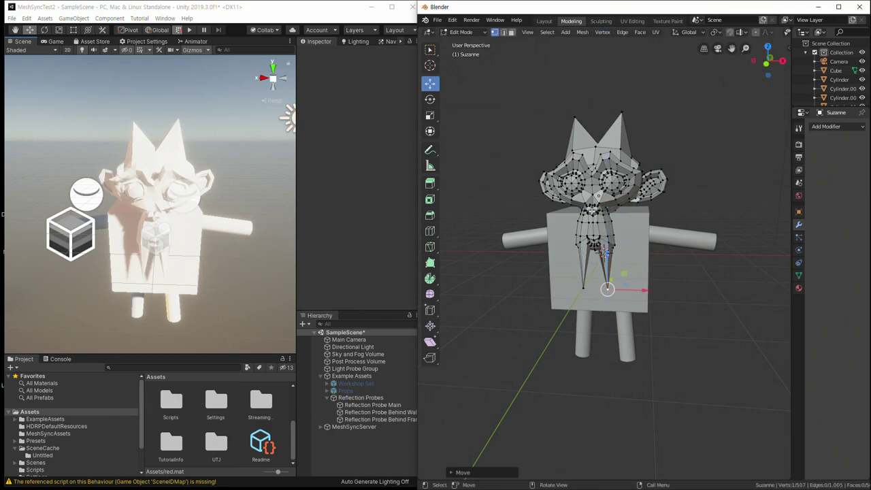
Pull one nose vertex and one vertex near the eye forward out of the face to form two spikes
click(593, 210)
middle_drag(689, 201, 651, 221)
drag(582, 218, 553, 238)
mouse_move(194, 252)
alt+mouse_down()
mouse_move(101, 238)
mouse_move(187, 240)
alt+mouse_up()
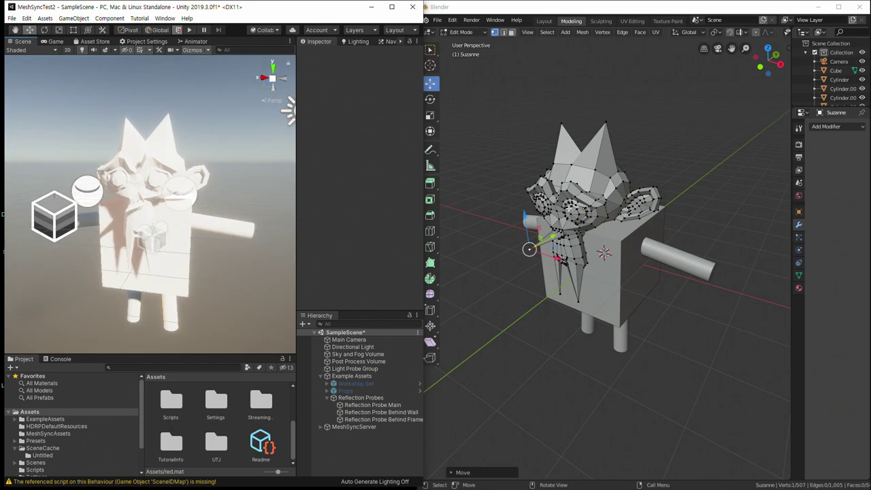
click(572, 214)
drag(585, 204, 524, 213)
click(539, 205)
Create a new material in Unity's Assets folder and select it
click(284, 429)
right_click(283, 429)
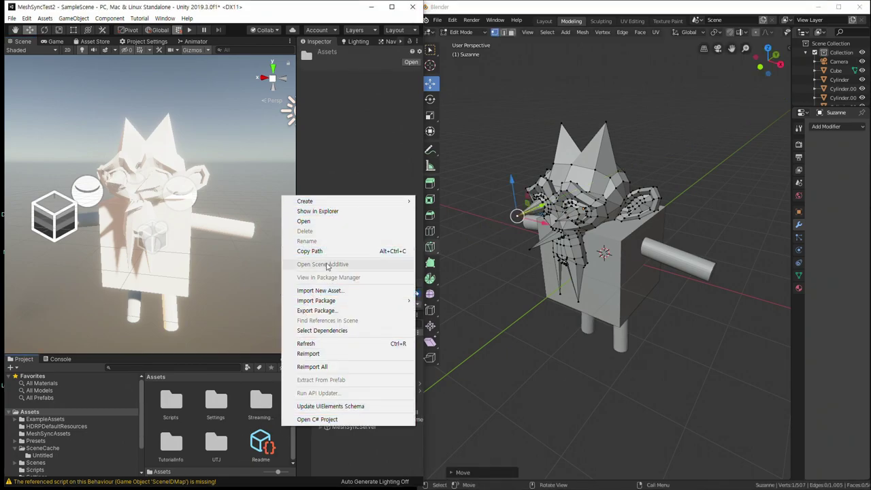
mouse_move(331, 204)
click(440, 238)
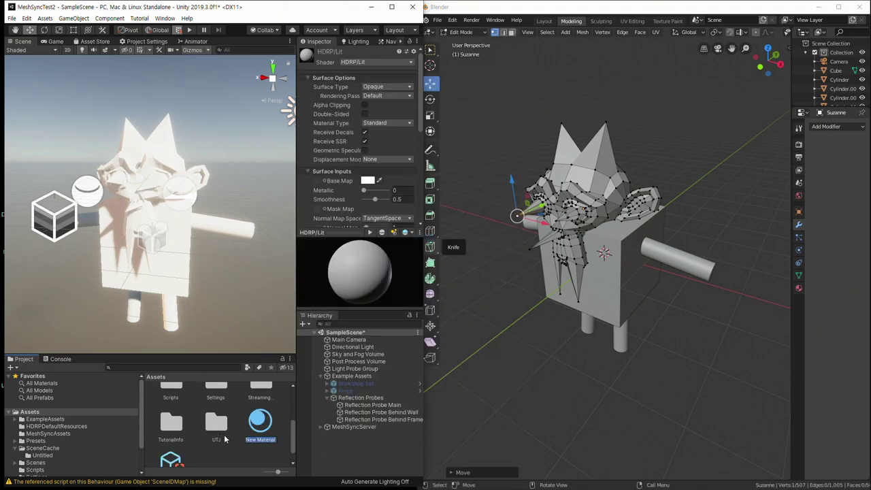
click(262, 426)
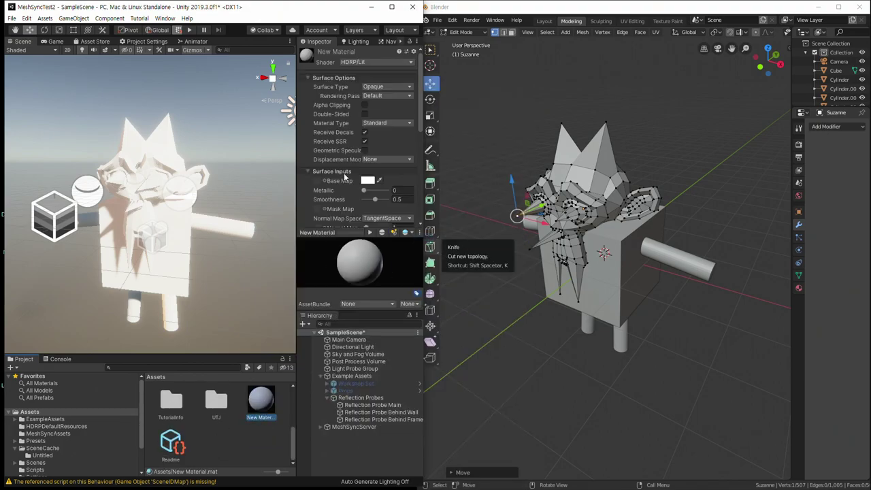
Set the new material's base map color to FF0000 and apply it to the character in the Scene view
click(368, 181)
drag(41, 268, 99, 218)
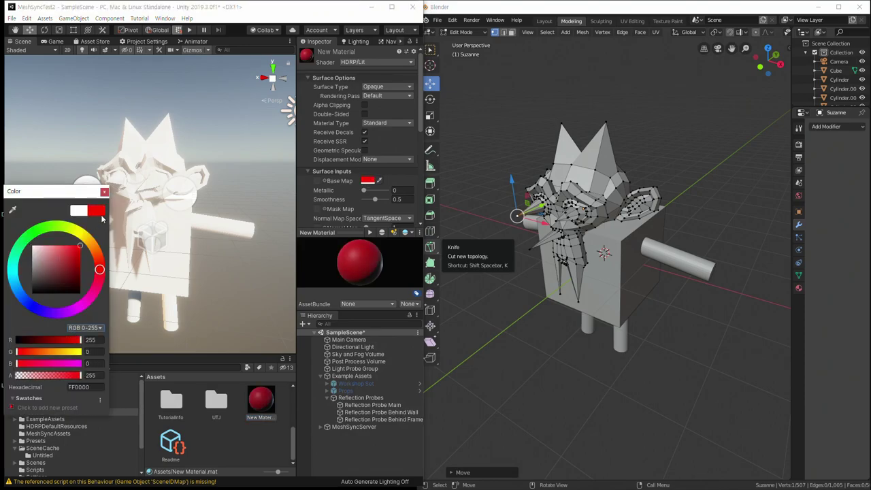
click(104, 192)
drag(261, 402, 162, 165)
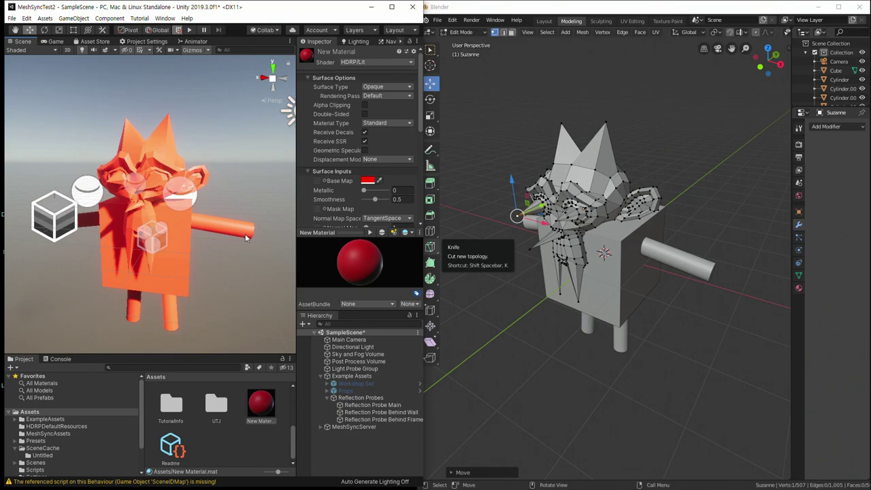
Select the first arm in Blender's Layout workspace with Unity's Game view showing, and turn on auto keying
click(545, 20)
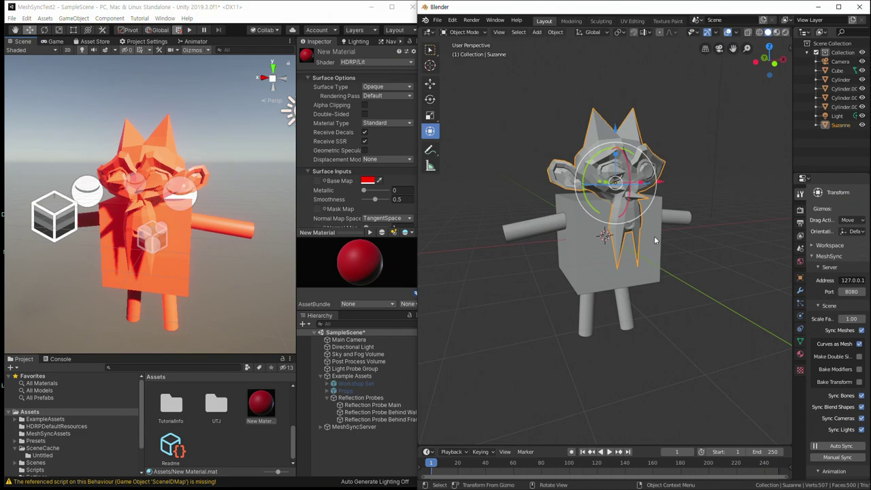
click(56, 41)
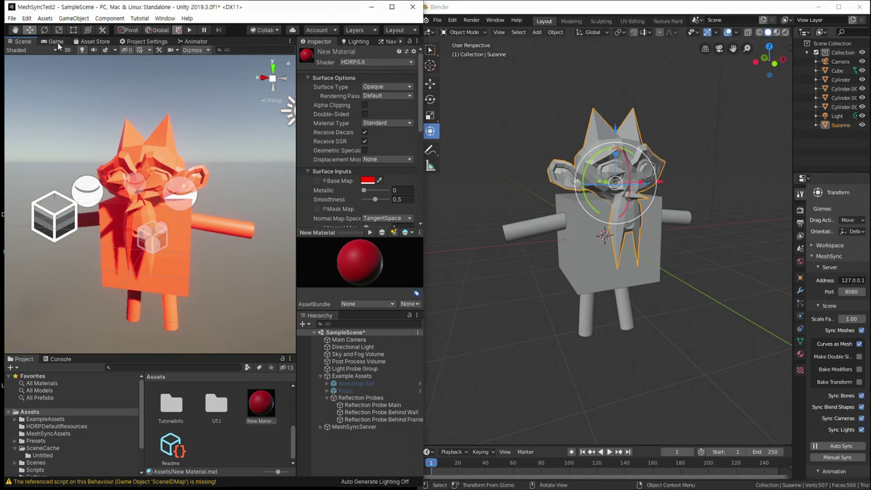
click(686, 216)
middle_drag(741, 286, 674, 294)
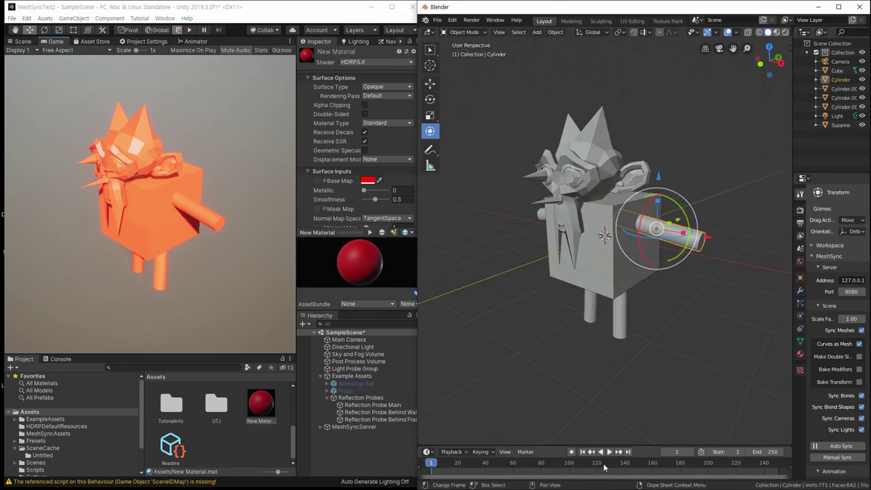
click(572, 452)
Tilt the arm downward and shift it closer to the cube at frame 1, and start the animation playback
key(r)
key(r)
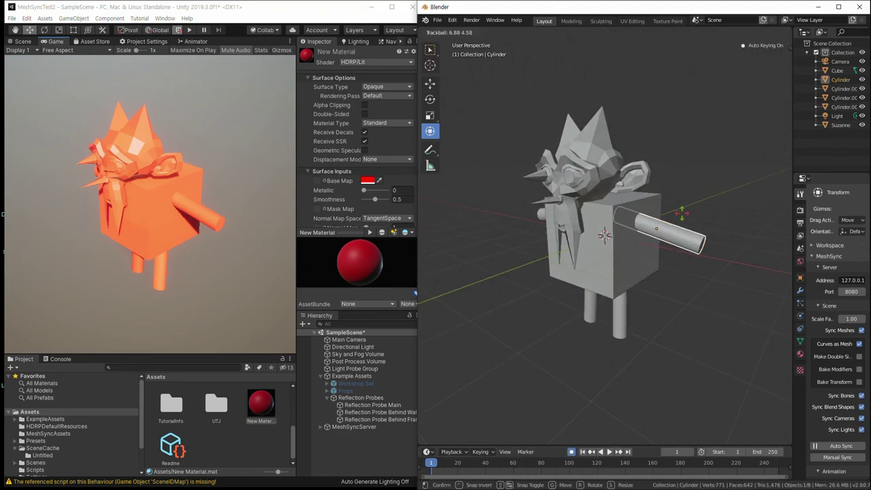
click(686, 225)
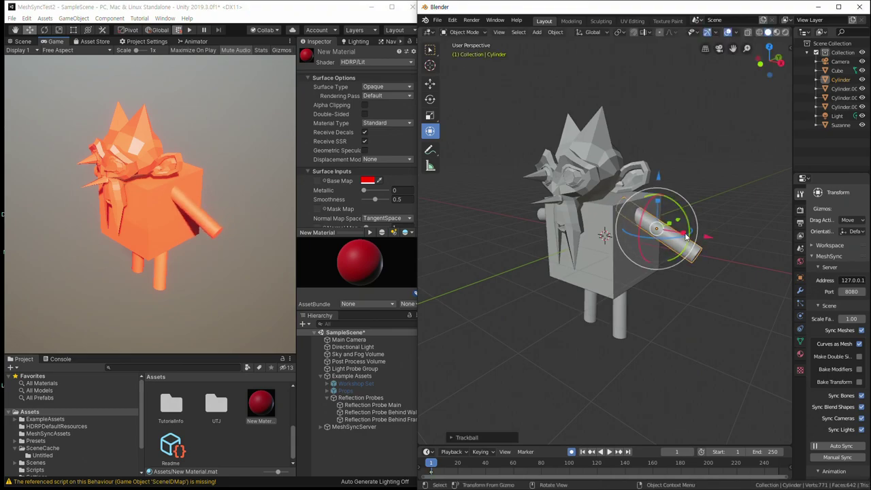
drag(678, 220, 672, 223)
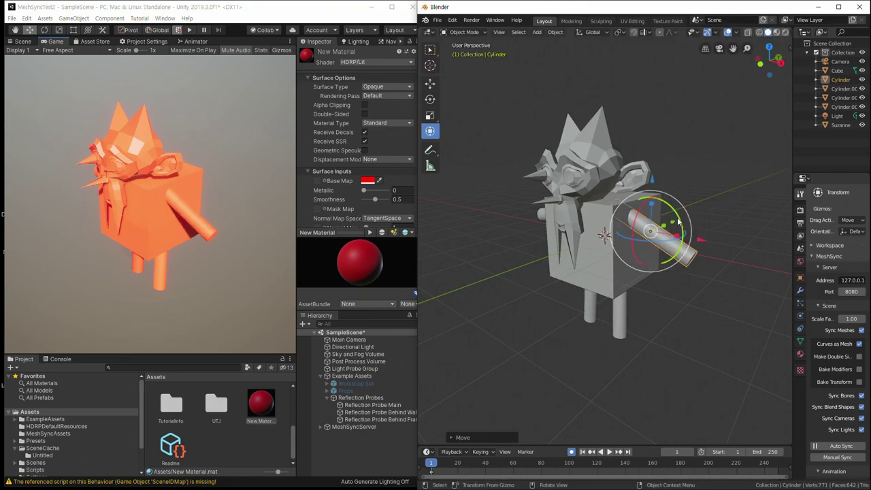
middle_drag(665, 328, 722, 330)
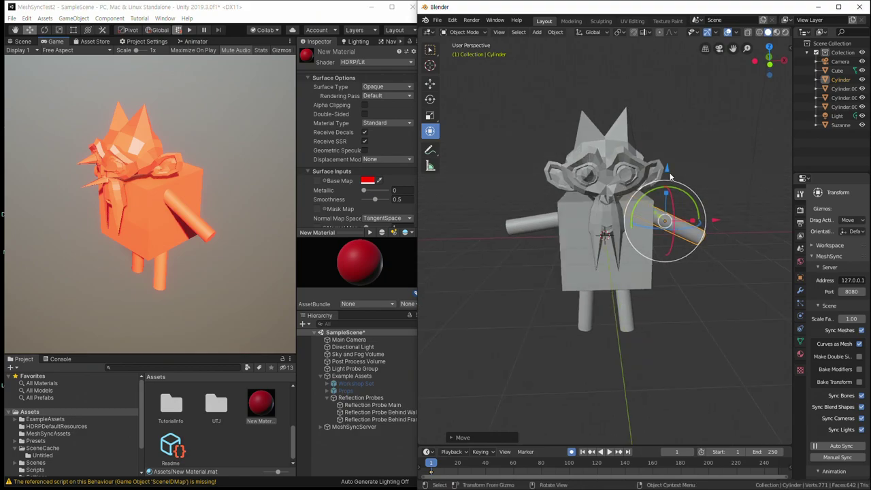
key(space)
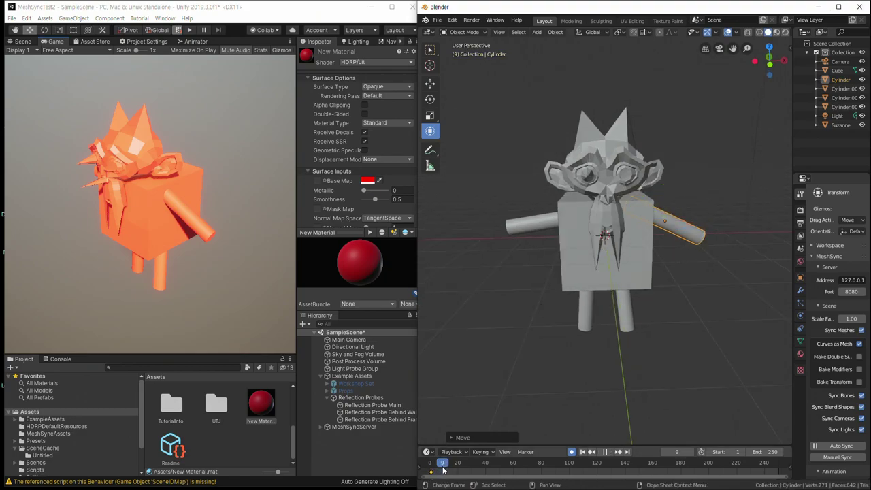
Stop the playback and rotate the arm upward at frame 10
key(space)
key(r)
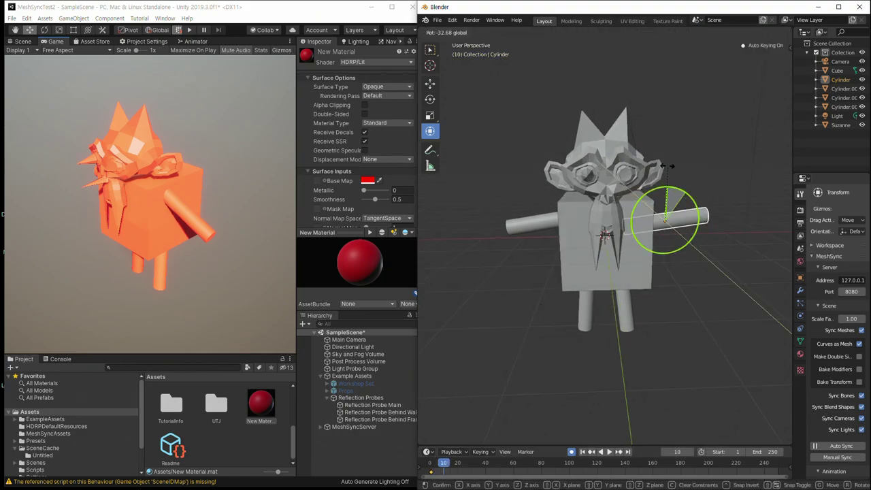
drag(653, 145, 667, 167)
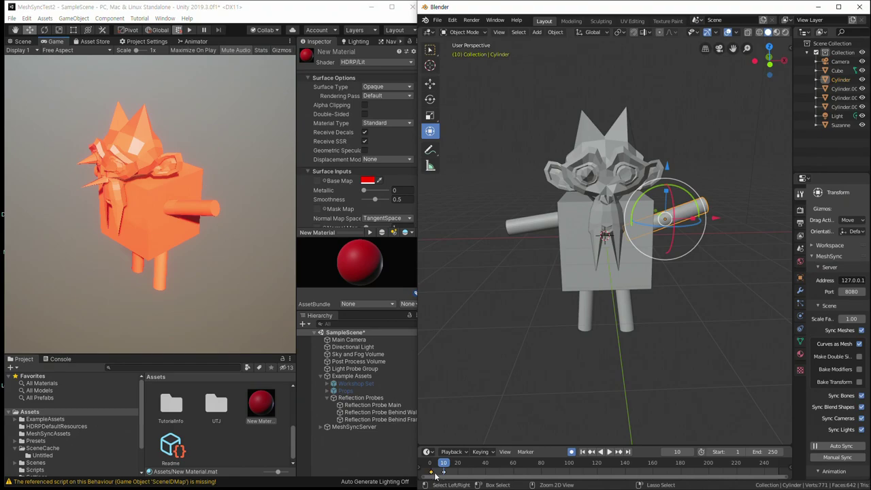
Paste the lowered-arm keyframe at frame 10, shift the keyframes slightly earlier, and play the animation
key(ctrl+v)
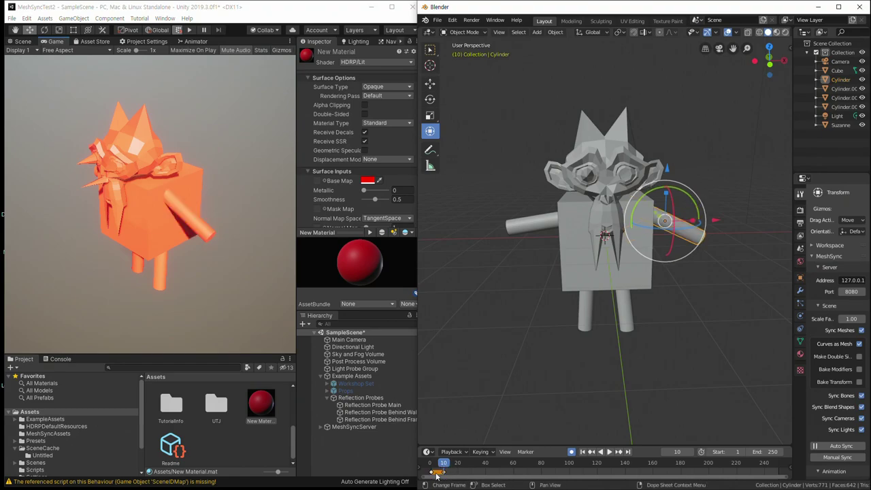
mouse_move(433, 474)
mouse_down()
mouse_move(457, 472)
mouse_move(445, 471)
mouse_up()
key(space)
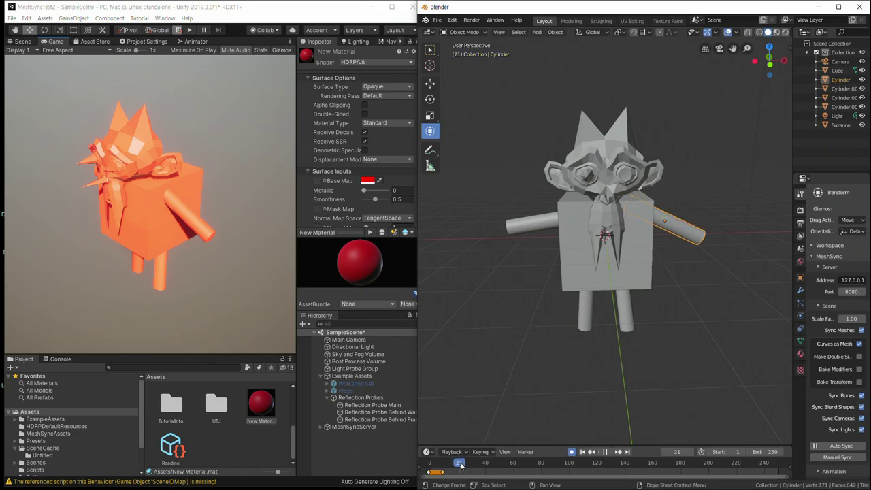
Rotate and move the arm into a raised pose at frame 20, set the end frame to 20, and play the animation
key(space)
key(r)
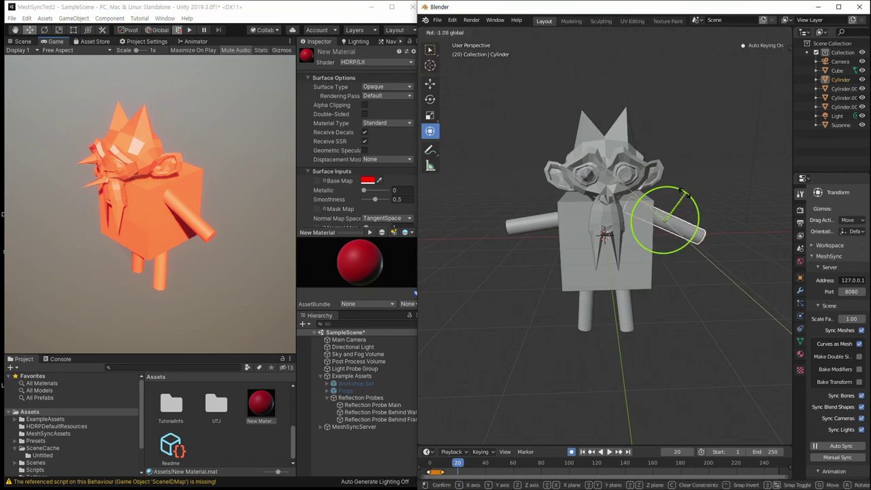
mouse_move(662, 167)
mouse_down()
mouse_move(653, 168)
mouse_move(668, 159)
mouse_up()
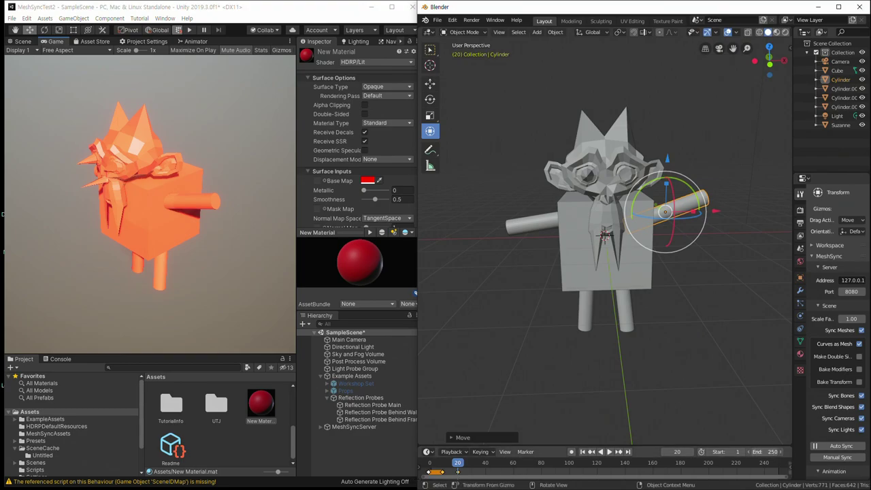
key(Return)
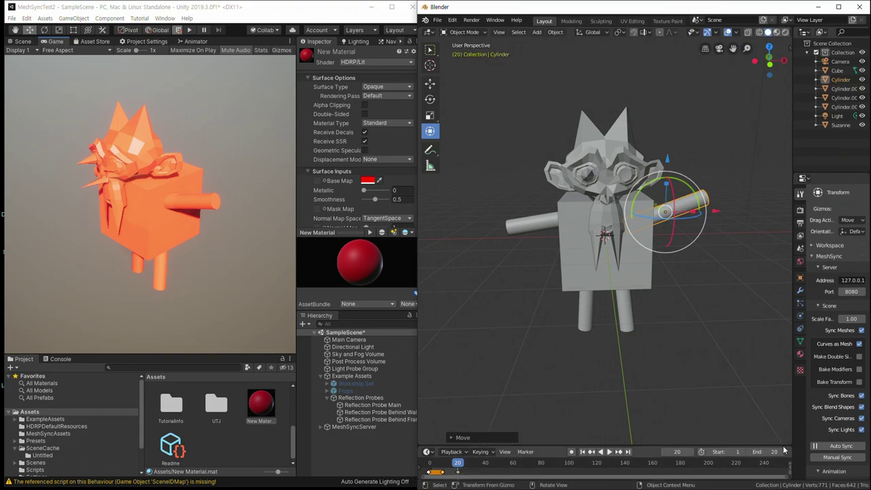
click(609, 453)
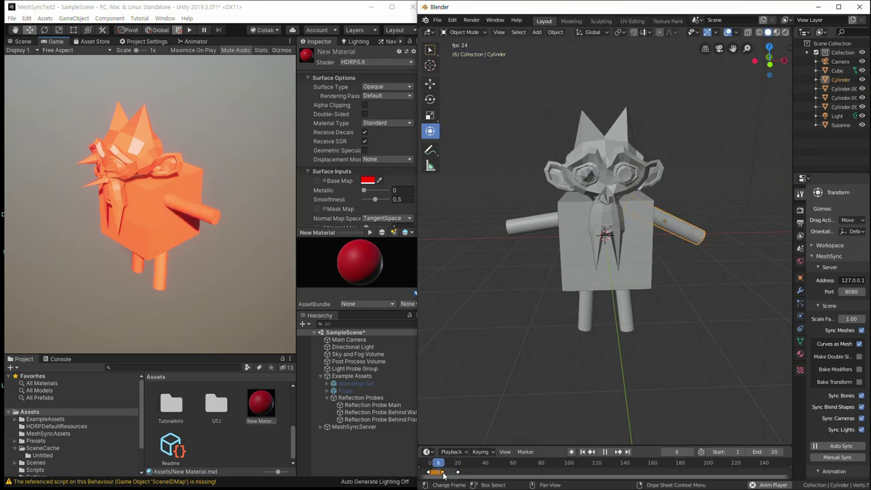
Delete the arm's middle keyframe near frame 10 and play the animation again
click(603, 452)
key(space)
right_click(444, 473)
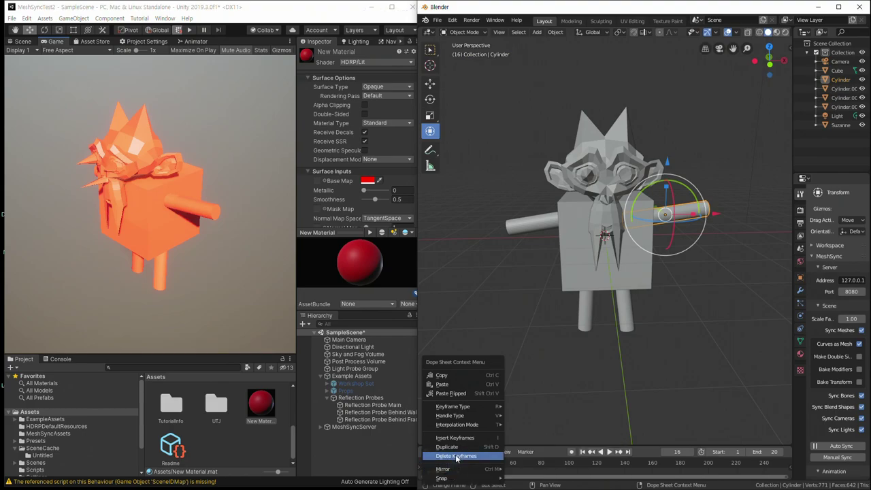
click(456, 456)
key(space)
click(421, 465)
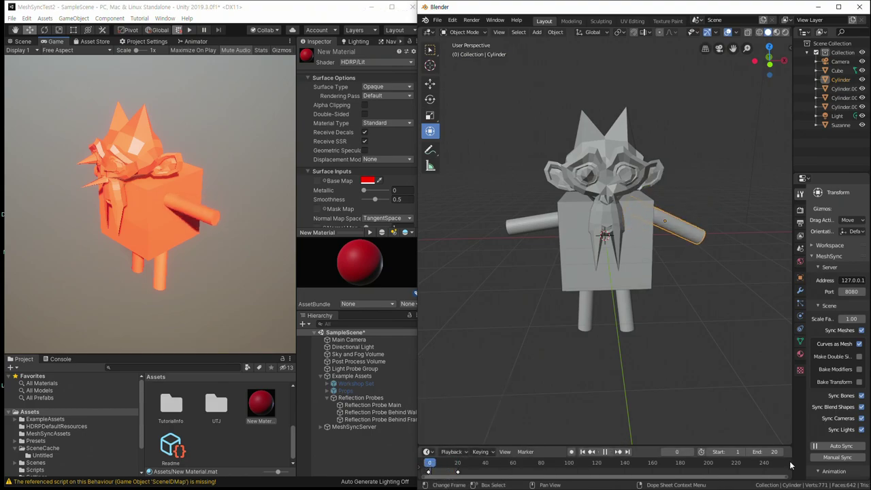
key(space)
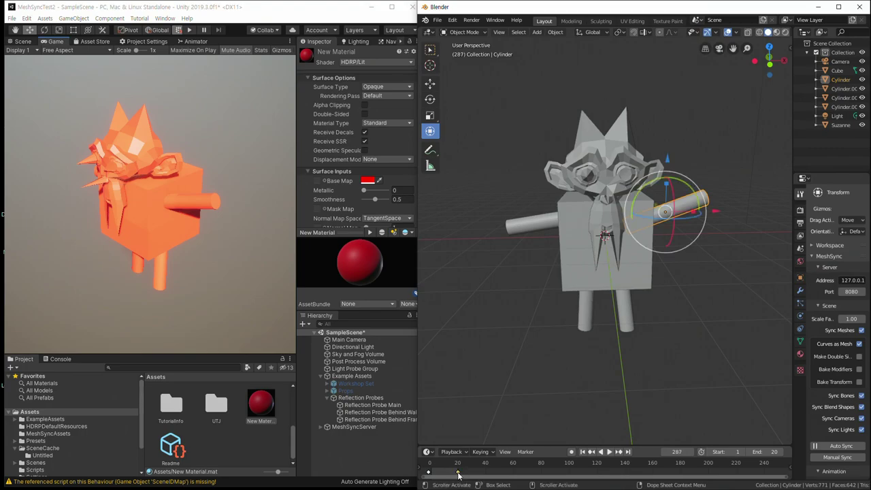
Move the raised-arm keyframe from frame 20 to frame 10 on the timeline
key(space)
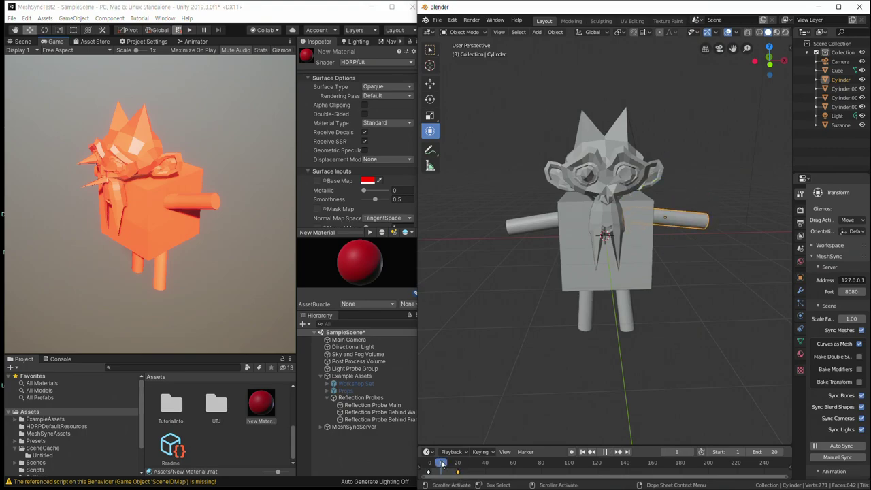
key(space)
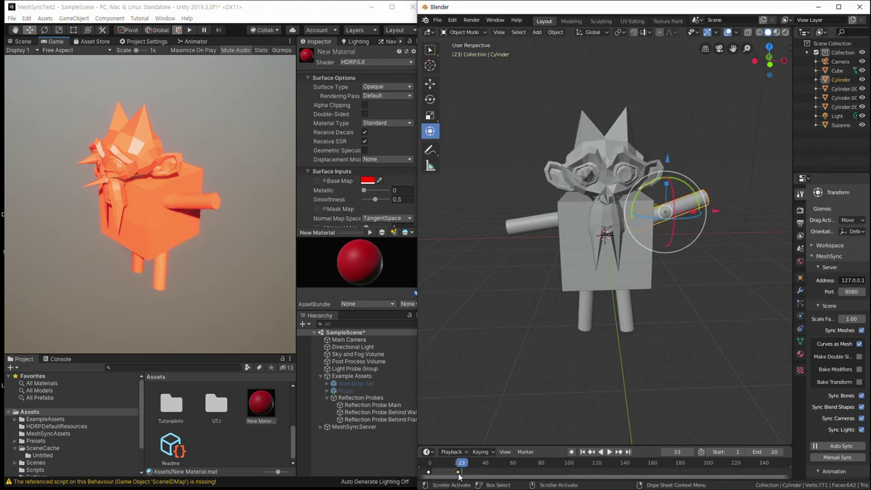
drag(458, 472, 451, 471)
click(444, 471)
Rotate the arm back down and lower it slightly at frame 20, and play the looping animation to check it
click(458, 464)
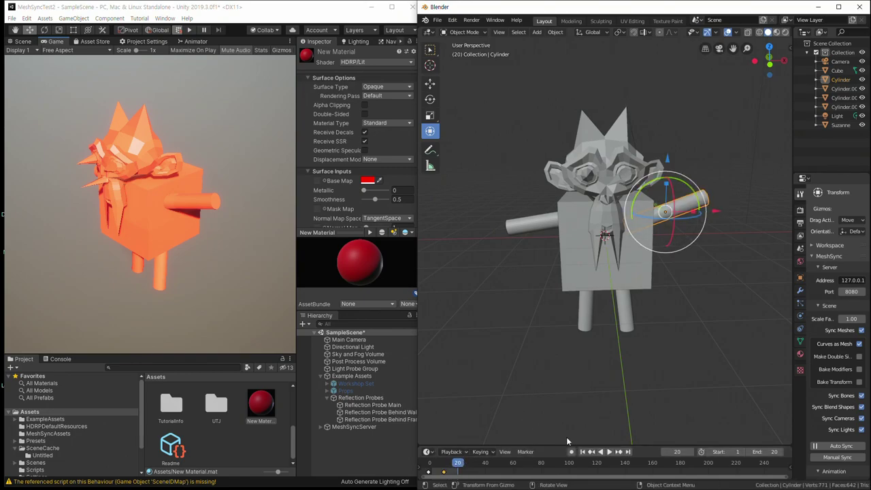
drag(682, 182, 697, 198)
drag(667, 159, 667, 173)
click(605, 455)
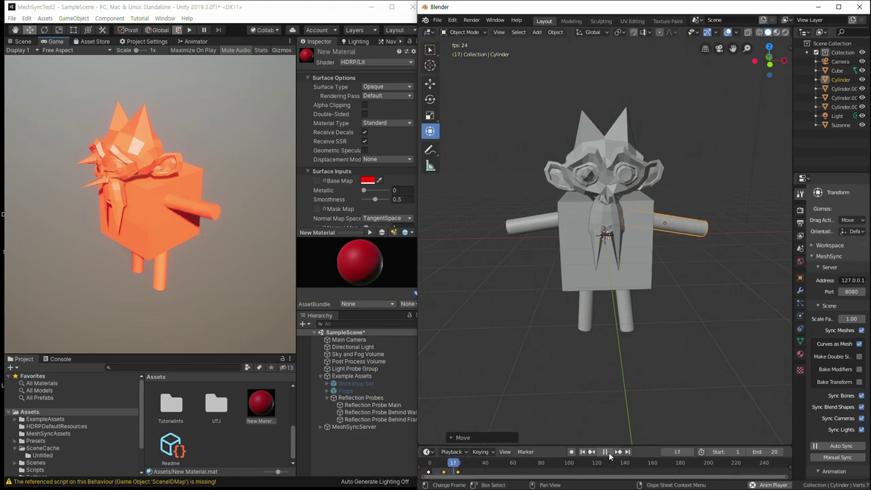
key(space)
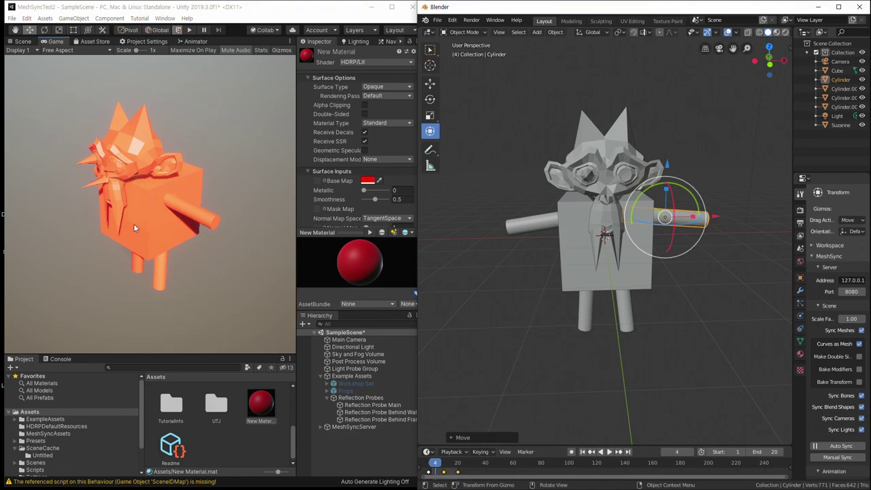
Export the animated scene as the MeshSync cache Untitled.sc in the Desktop\demo\MeshSync folder
click(186, 236)
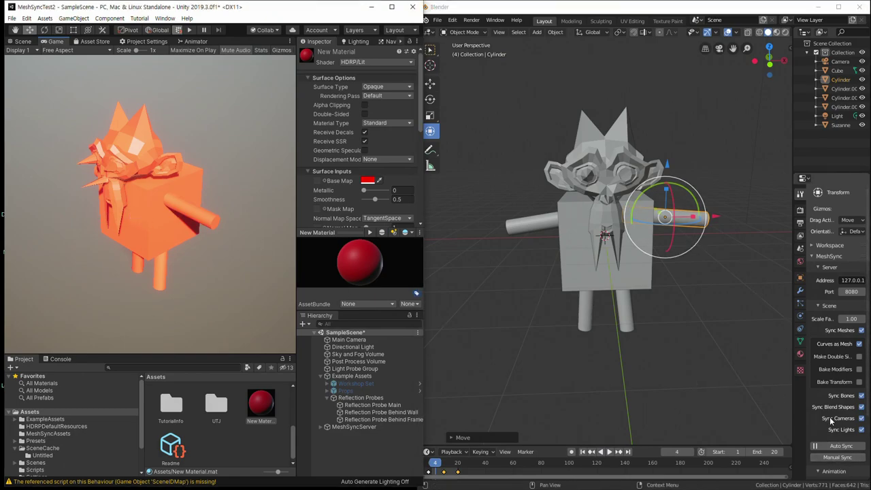
scroll(830, 425, down, 3)
click(838, 445)
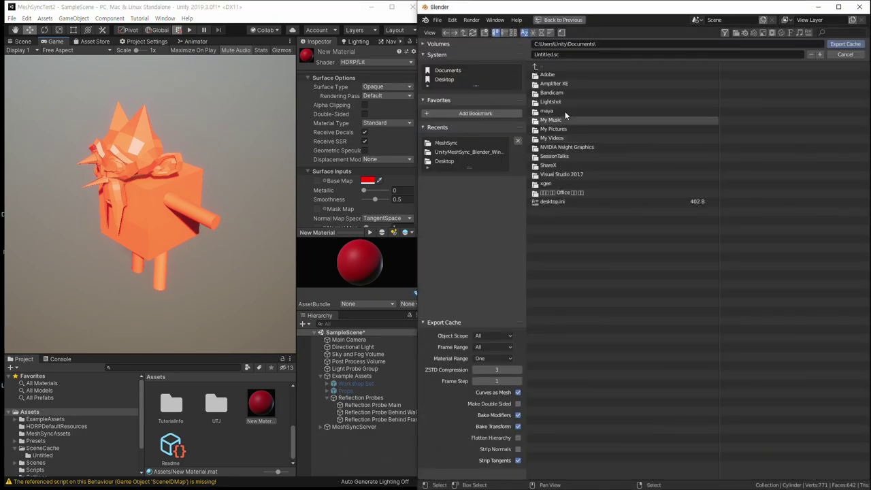
click(444, 79)
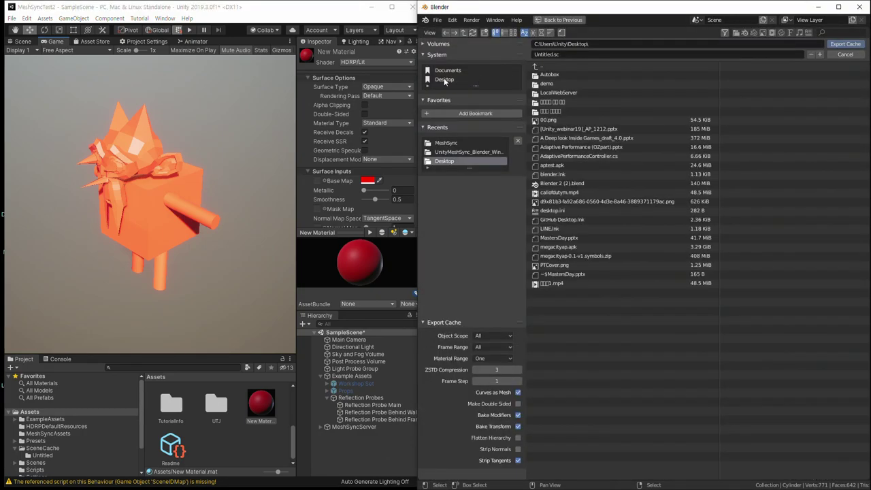
click(549, 84)
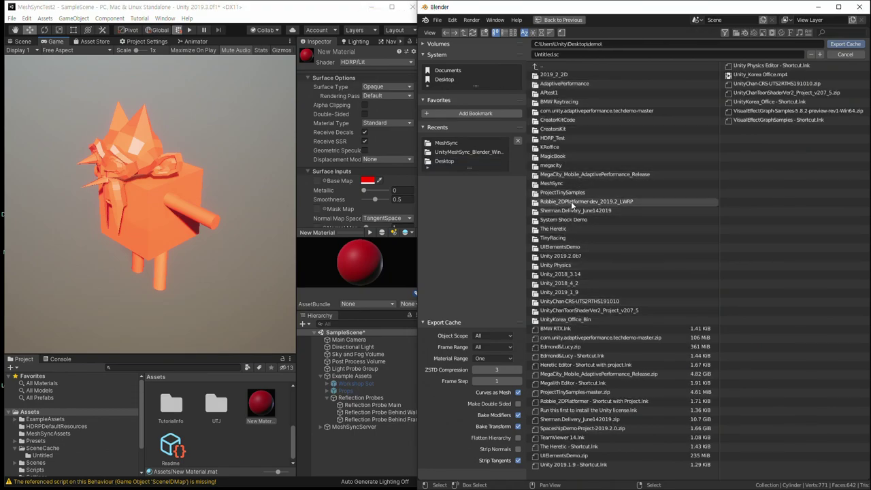
click(565, 183)
double_click(554, 258)
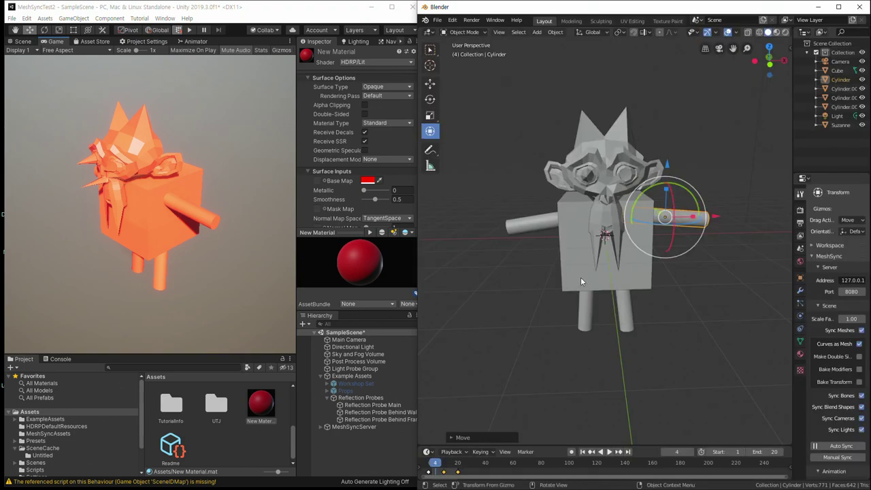
Switch to Unity, deactivate the MeshSyncServer object, and select SampleScene in the hierarchy
drag(286, 11, 272, 10)
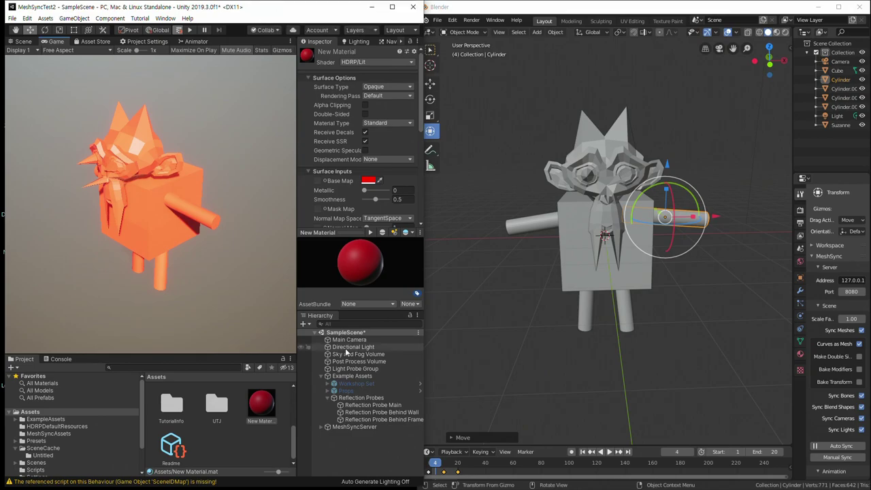
click(344, 428)
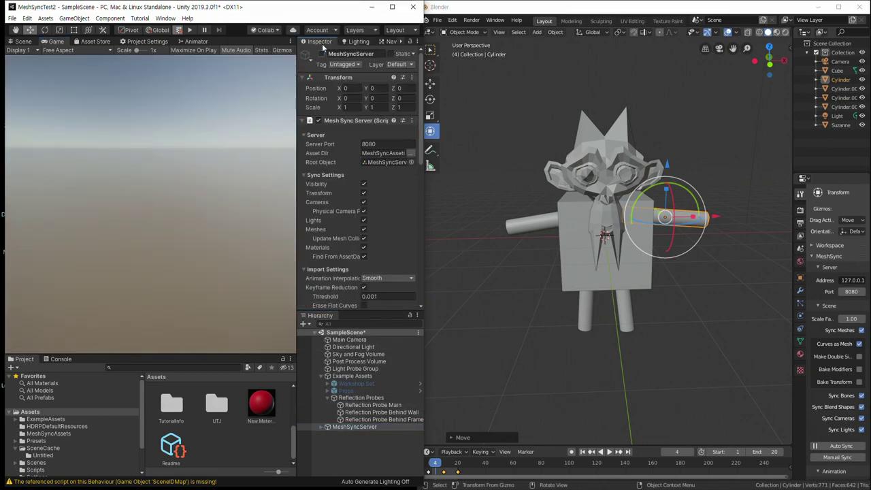
click(344, 333)
Create a MeshSync cache player in the scene from the Untitled.sc file
click(303, 324)
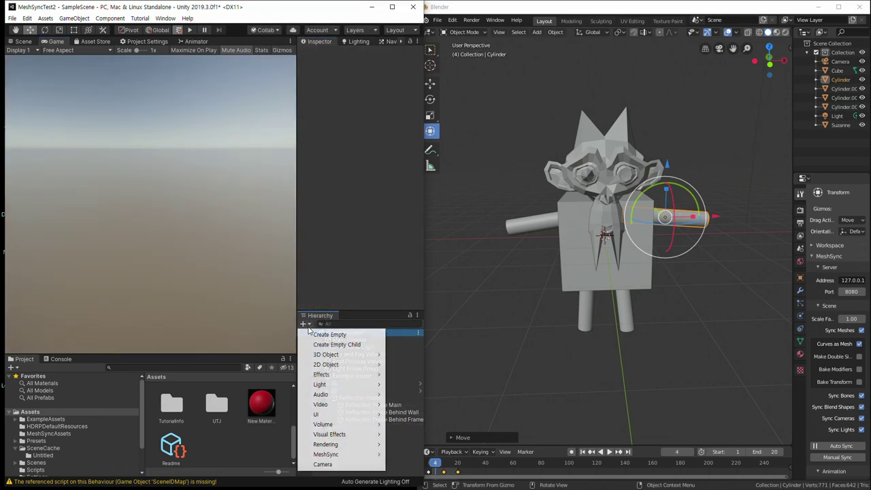
mouse_move(353, 455)
click(410, 464)
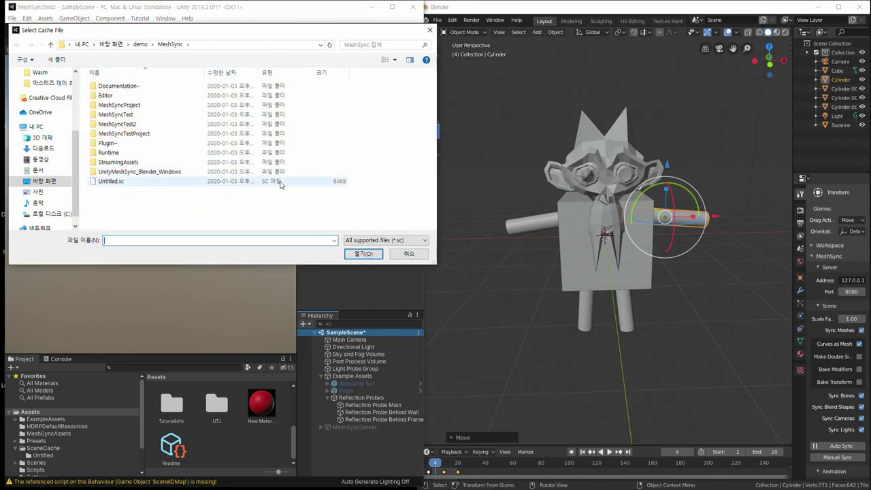
double_click(139, 182)
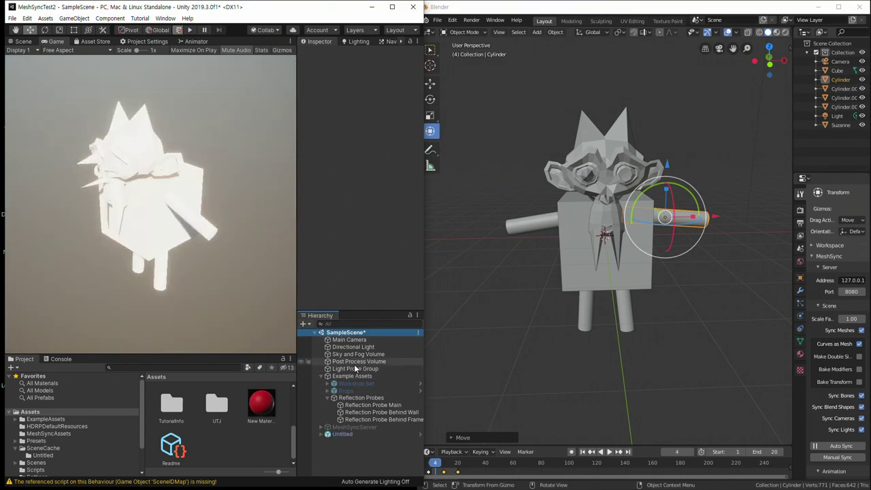
Open the animator controller assigned to the imported Untitled object
click(342, 434)
scroll(351, 226, down, 5)
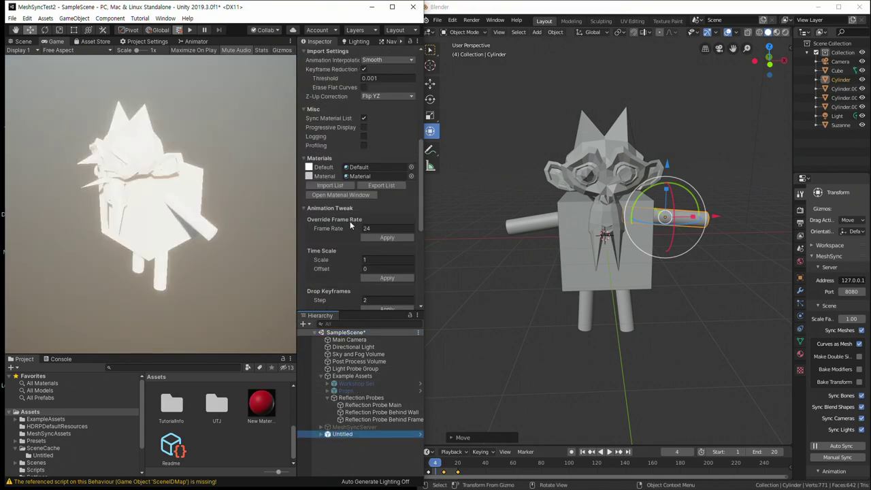
scroll(356, 207, down, 5)
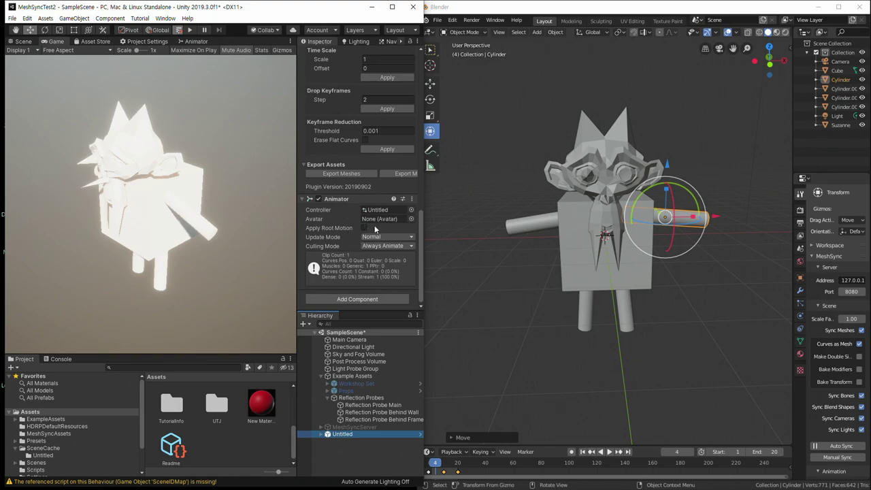
double_click(374, 211)
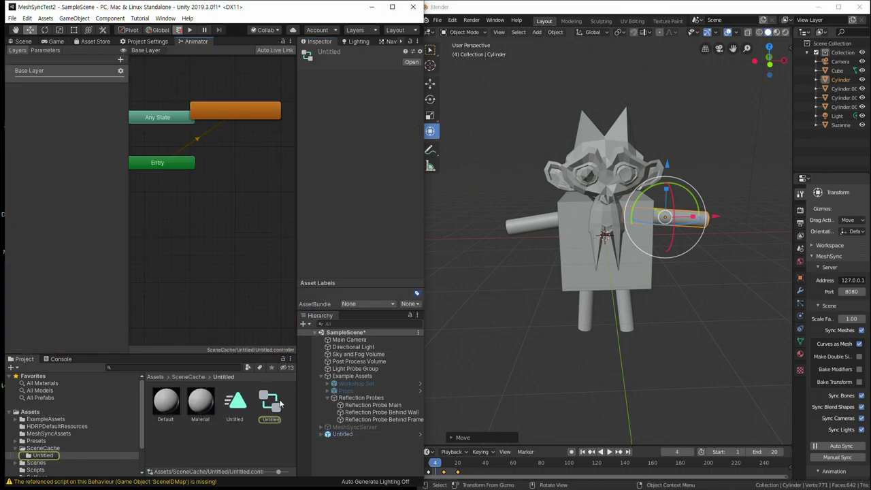
Turn on Loop Time for the Untitled animation clip used by the orange animator state, and start Play mode
click(234, 105)
click(384, 76)
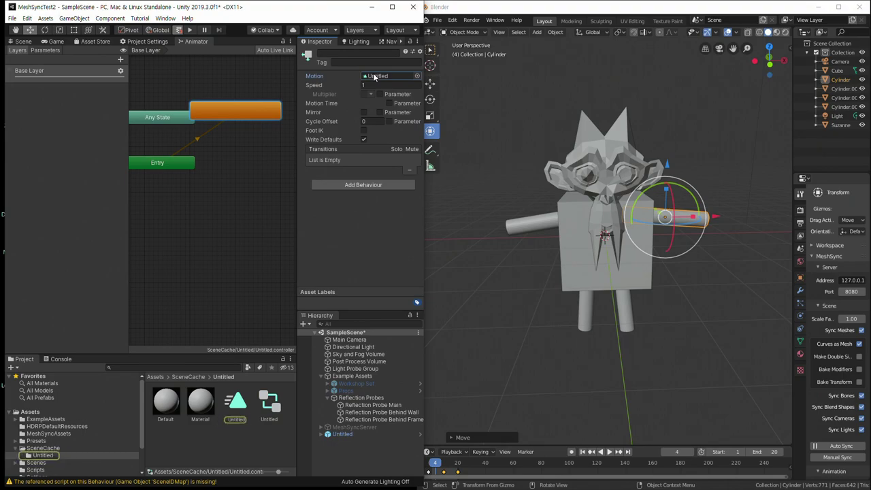
double_click(236, 402)
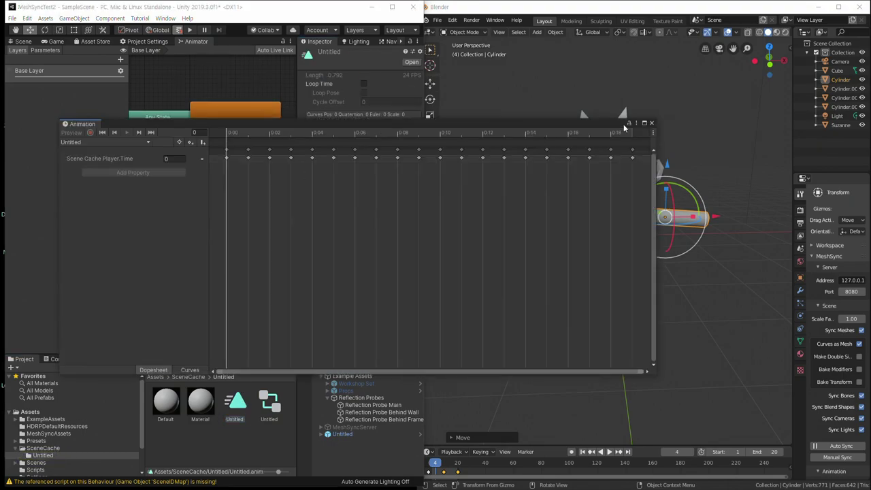
click(651, 124)
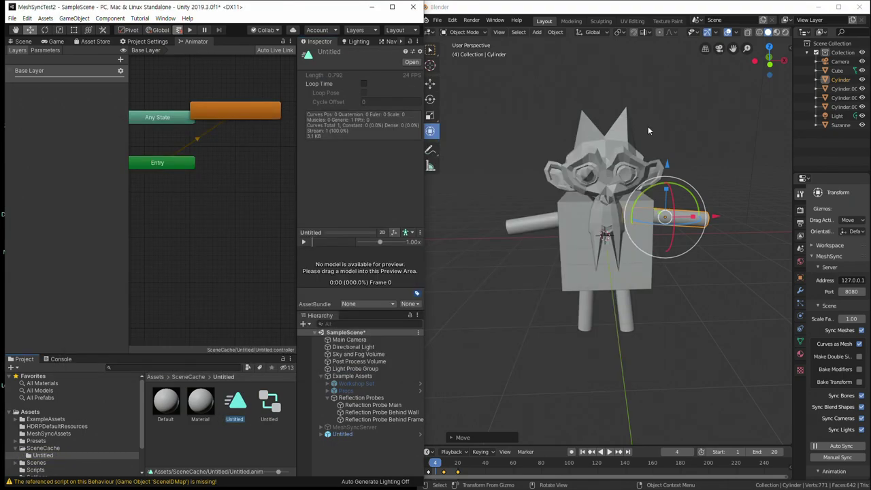
click(364, 84)
click(191, 30)
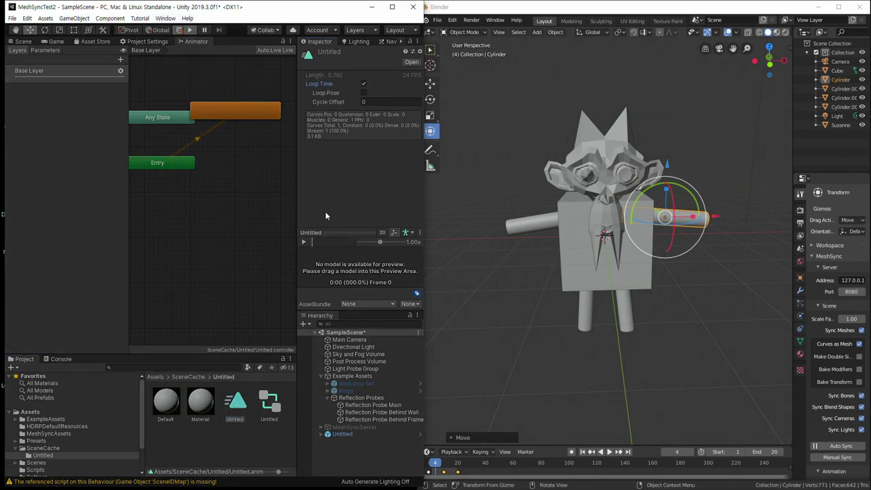